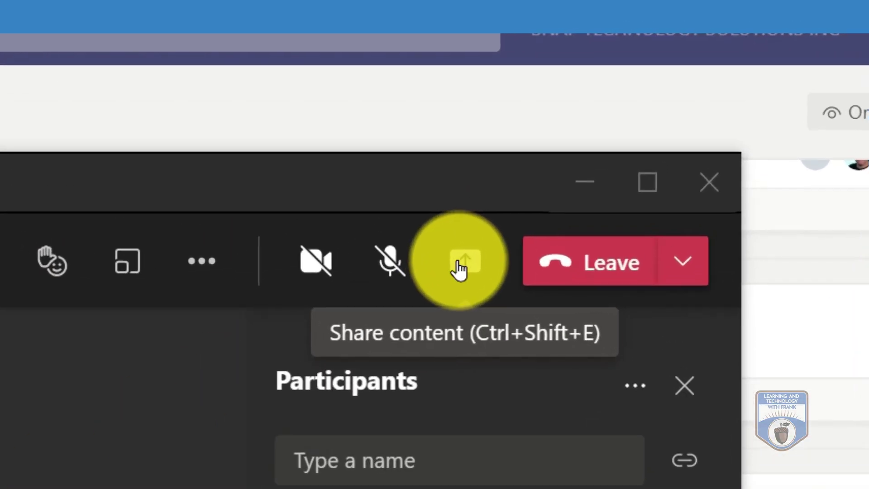
Share the VR Field Trip.pptx presentation from the _11111 folder on OneDrive in the meeting
left_click(458, 265)
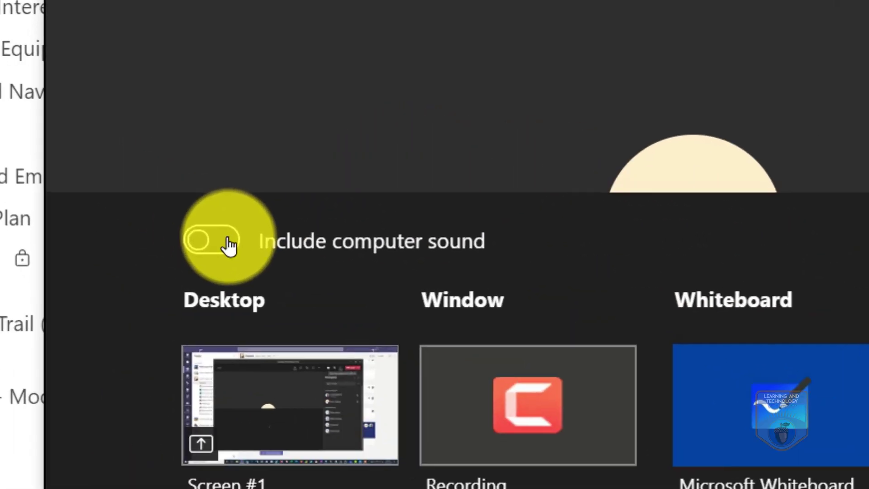
left_click(106, 170)
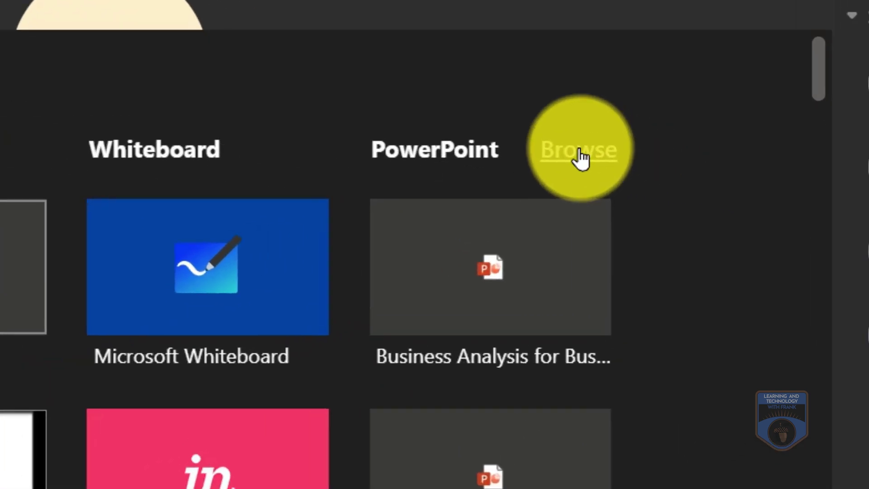
left_click(710, 186)
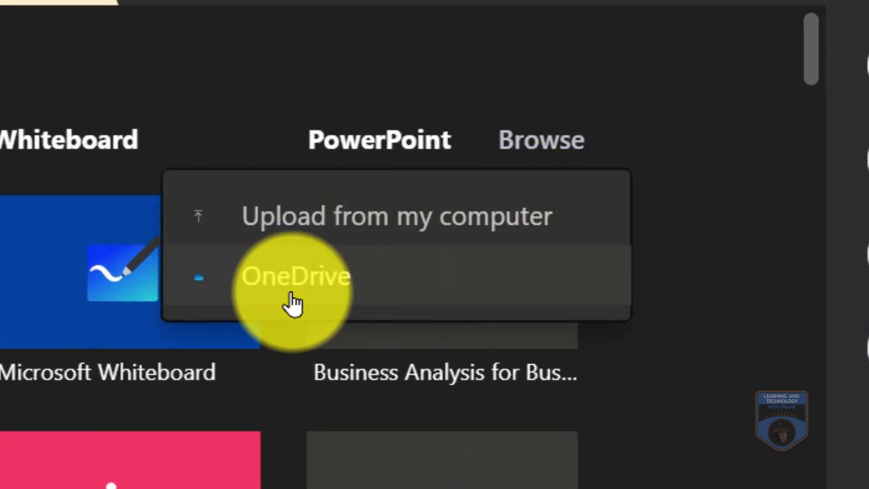
left_click(293, 304)
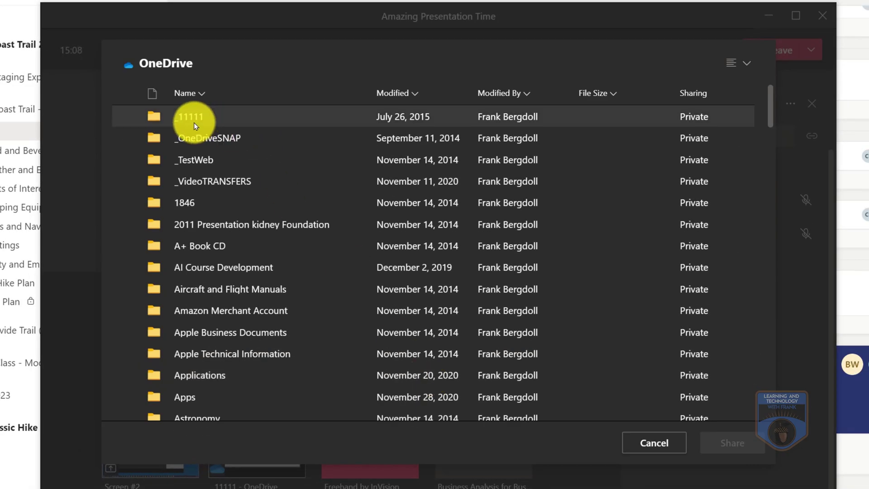
left_click(194, 118)
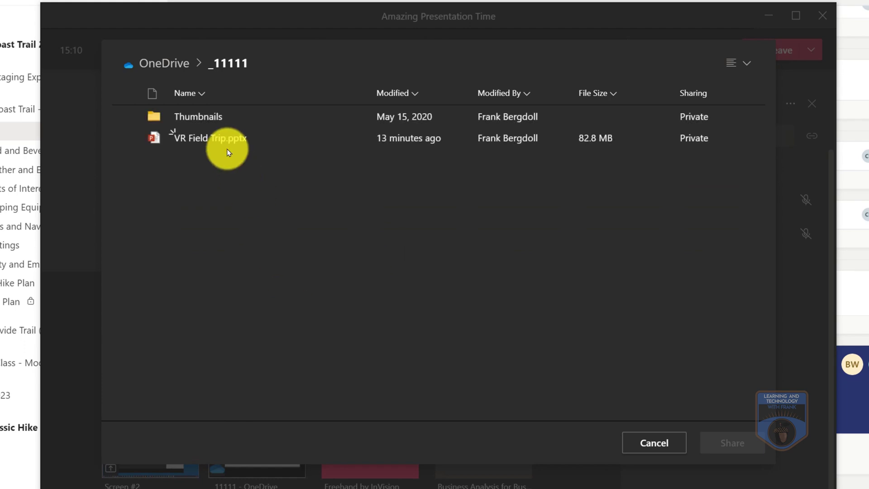
left_click(224, 141)
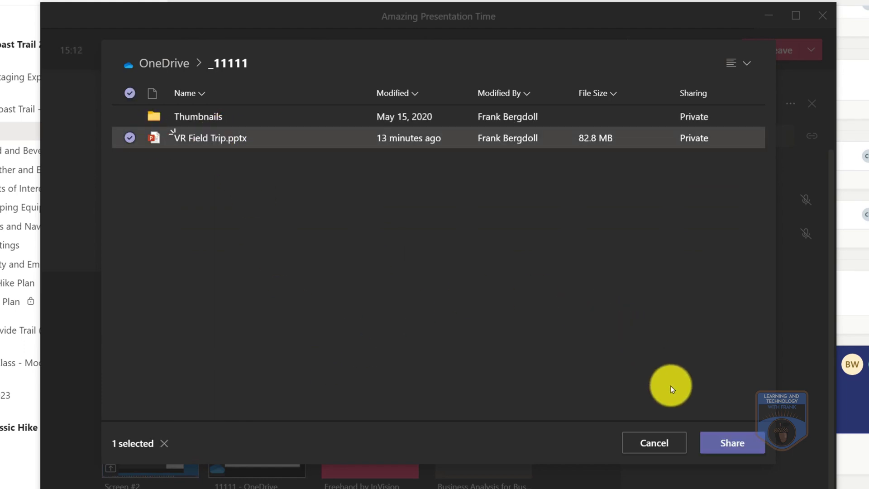
left_click(722, 448)
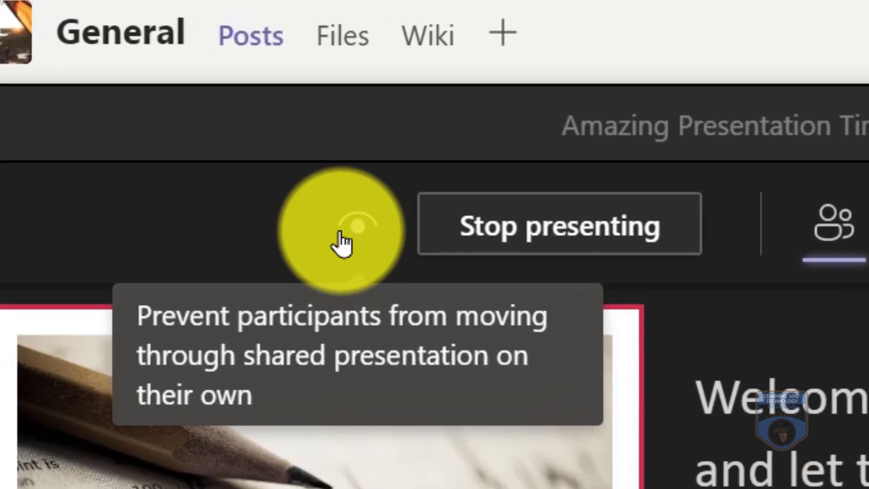
Prevent participants from moving through the shared presentation on their own
left_click(353, 235)
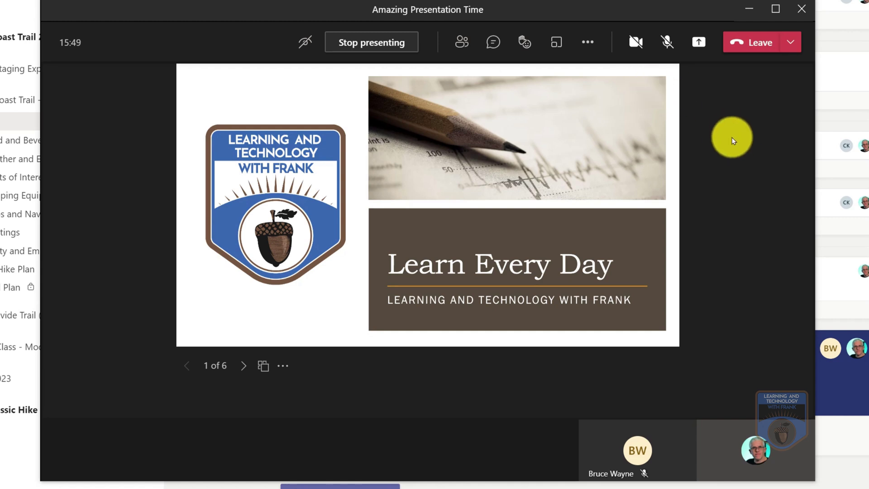
View the meeting's participant list and the meeting chat, and close the side pane
left_click(460, 43)
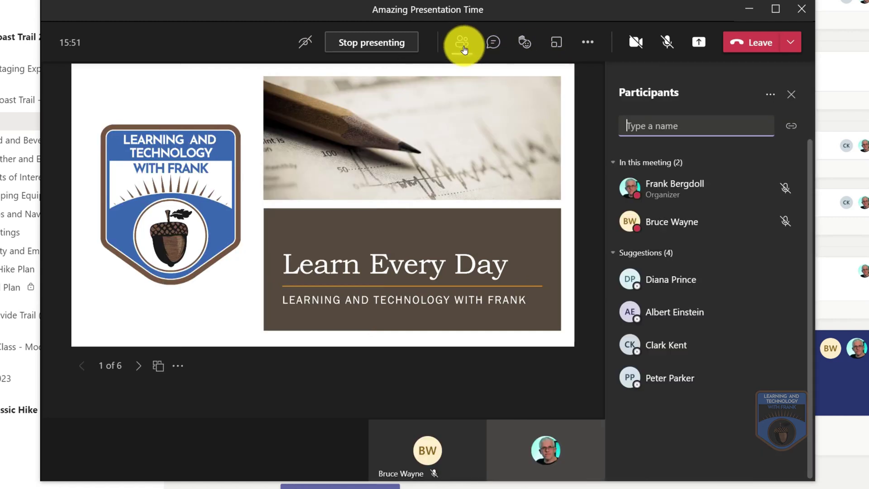
left_click(503, 43)
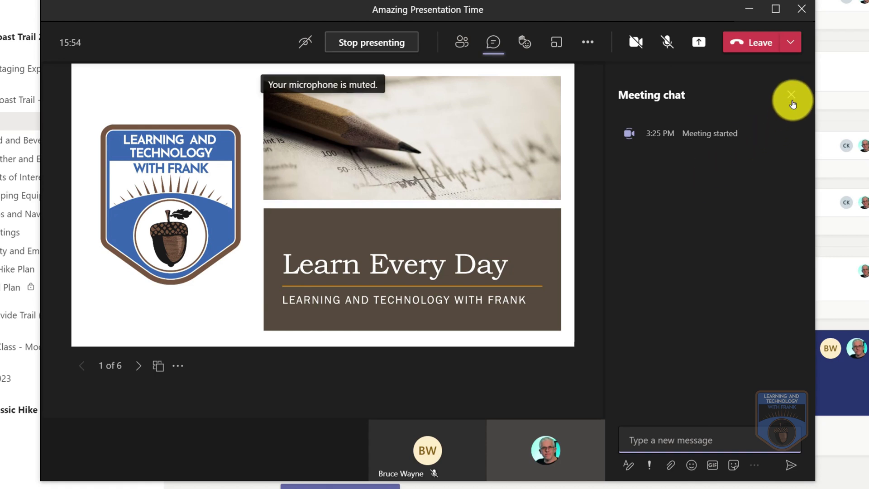
left_click(790, 96)
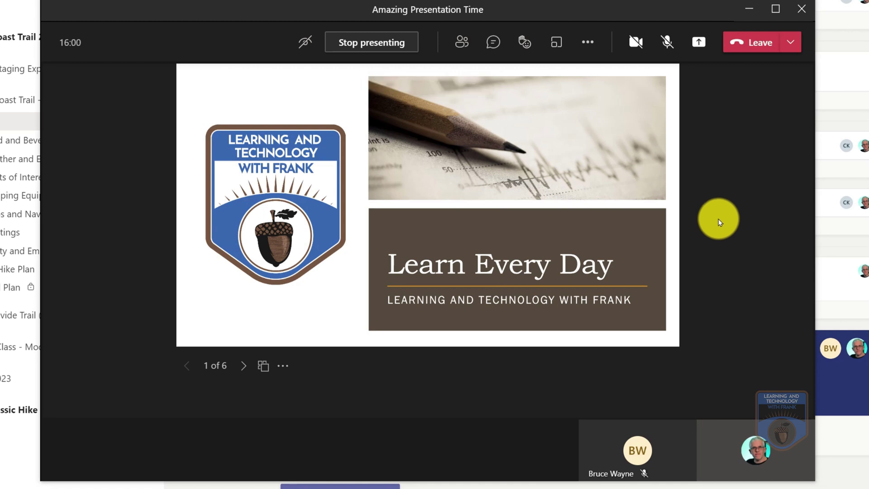
Display the meeting chat and turn on Presenter View for the shared slides
left_click(486, 44)
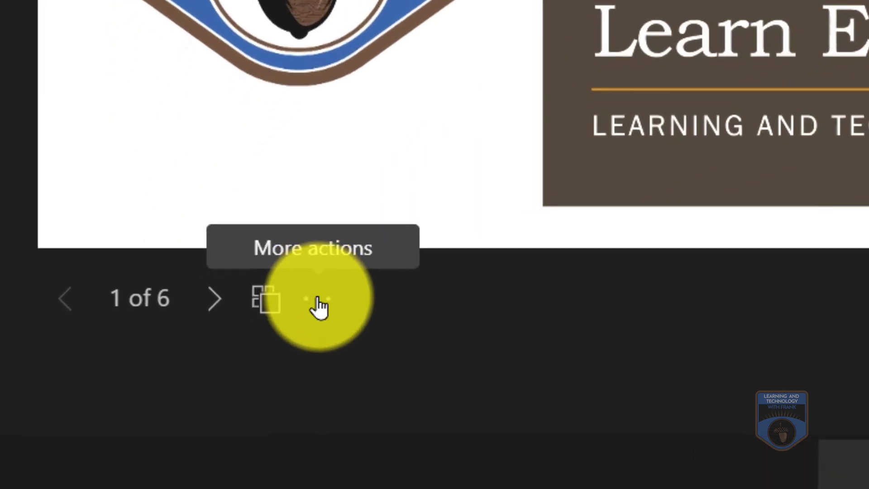
left_click(320, 308)
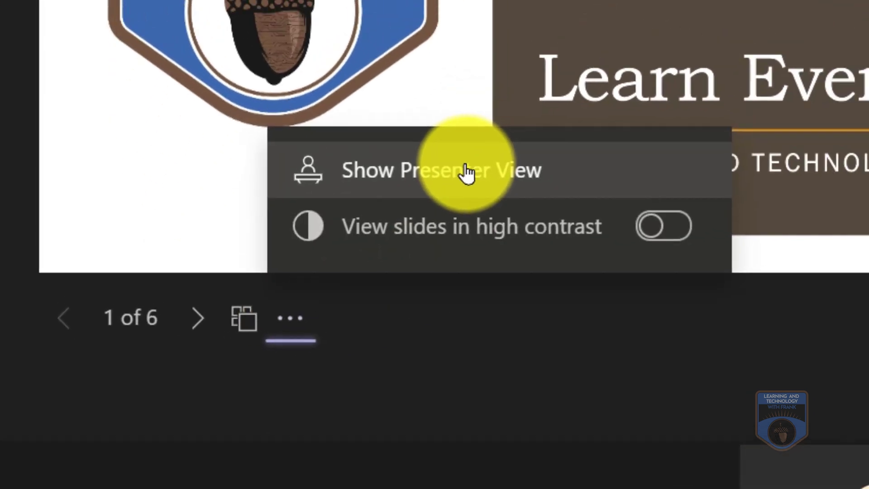
left_click(480, 379)
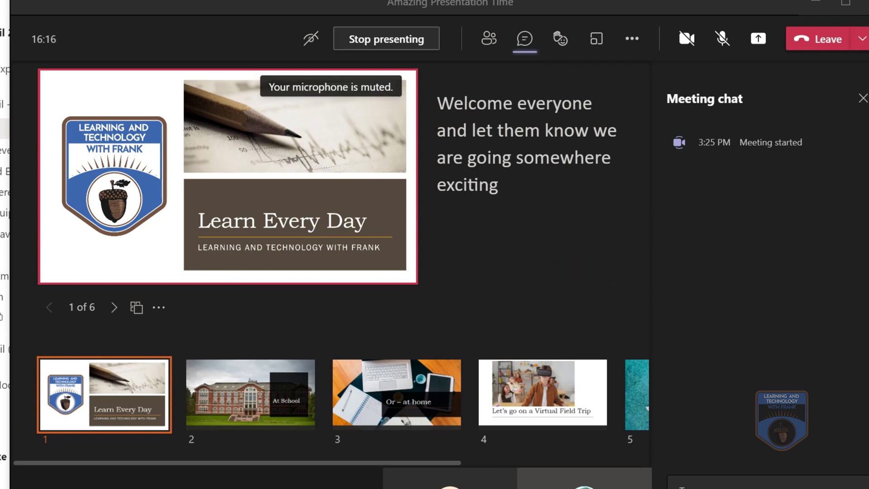
Close the meeting chat and hide Presenter View
left_click(863, 98)
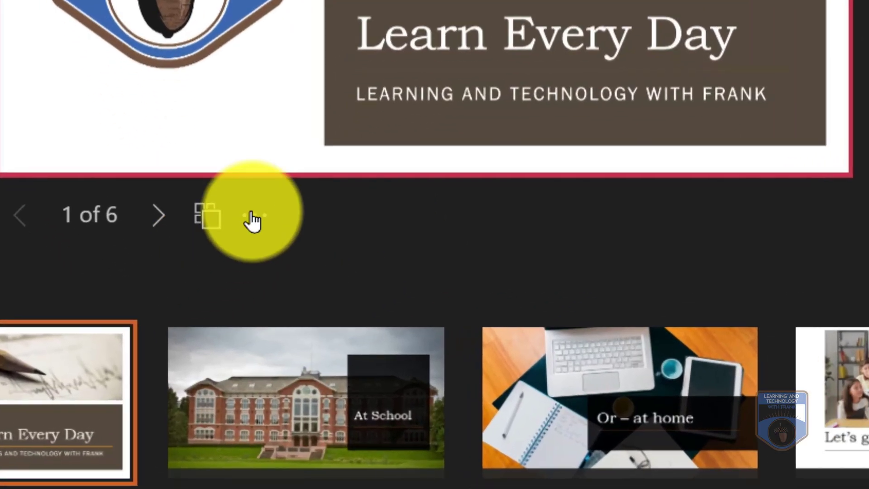
left_click(252, 217)
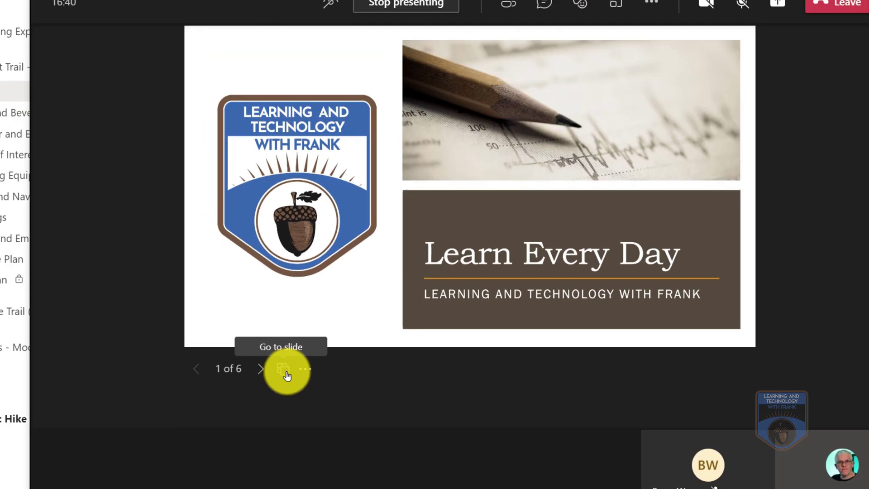
Go directly to slide 5 from the slide overview and check it in the participant's VNC Viewer window
left_click(286, 375)
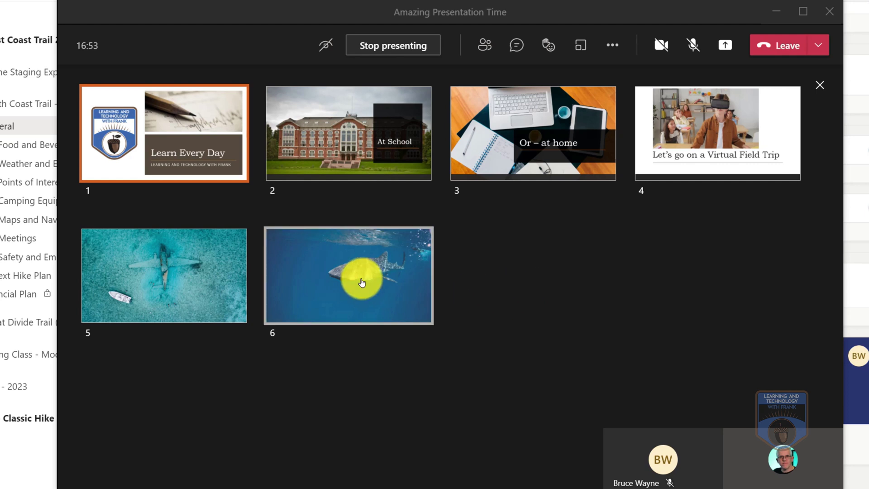
left_click(219, 273)
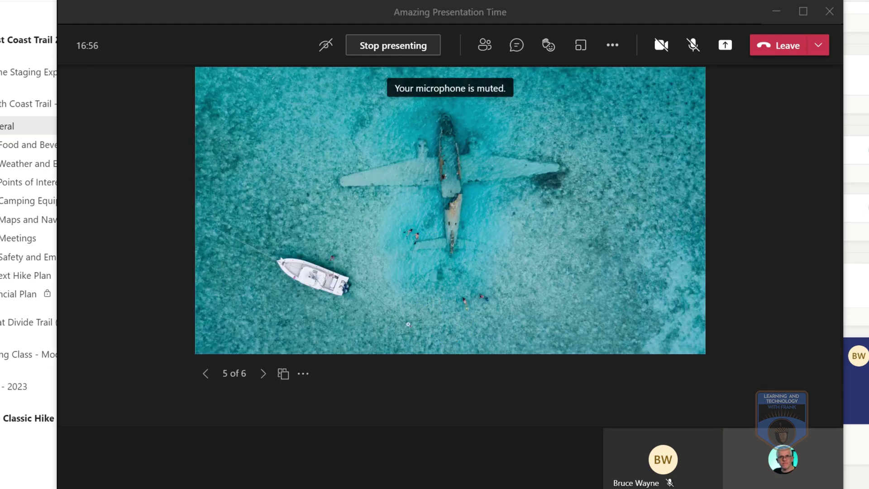
left_click_drag(864, 32, 324, 12)
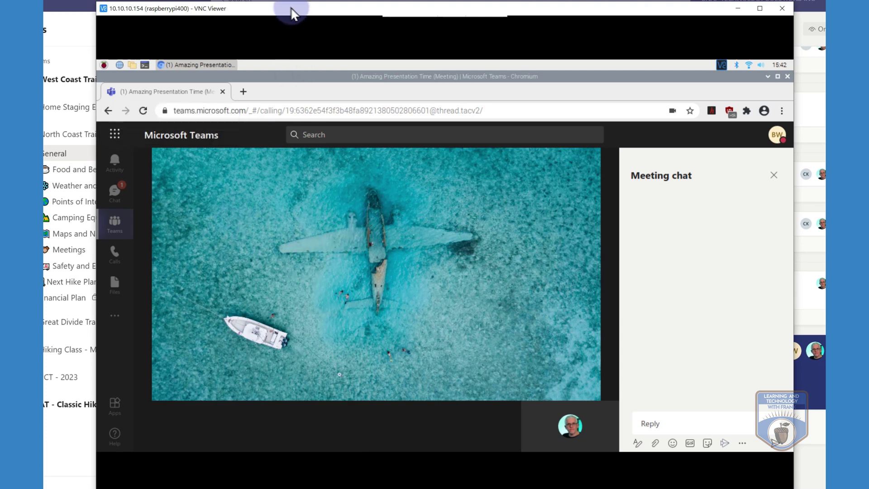
left_click_drag(292, 13, 824, 50)
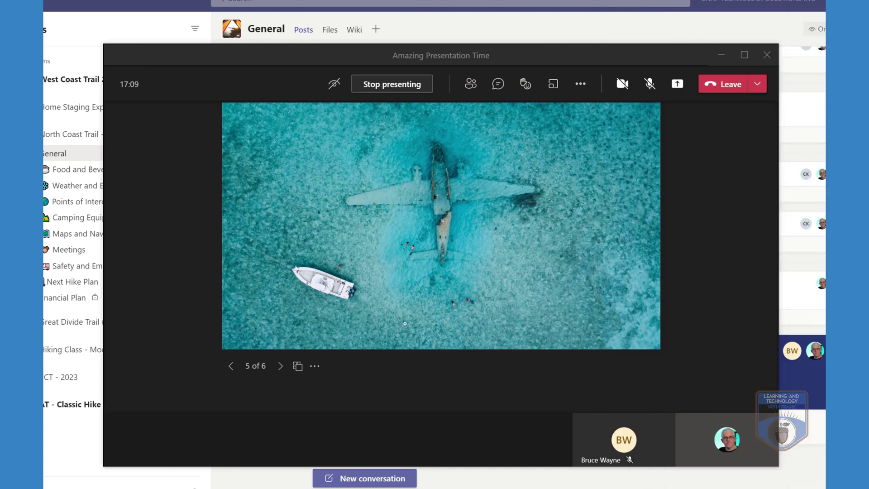
Go to slide 6 with the whale shark from the slide overview
left_click(297, 366)
left_click(351, 281)
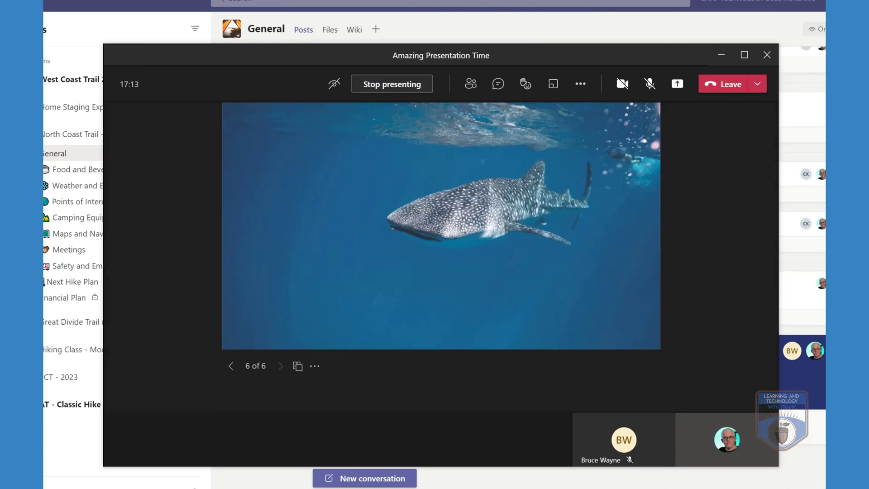
mouse_move(823, 50)
left_mouse_down()
mouse_move(823, 18)
mouse_move(426, 26)
mouse_move(470, 13)
mouse_move(823, 50)
left_mouse_up()
Return to slide 1 from the slide overview and check the participant's view in the VNC Viewer window
left_click(298, 367)
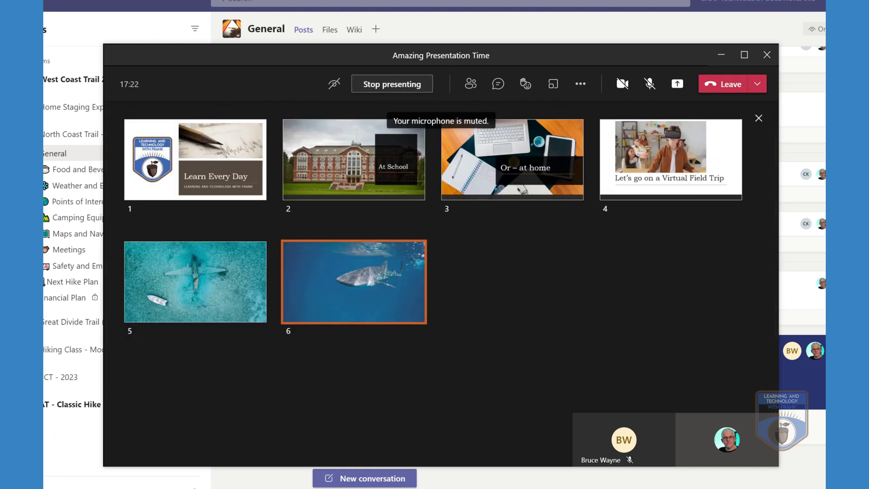
left_click_drag(823, 50, 636, 33)
left_click(205, 173)
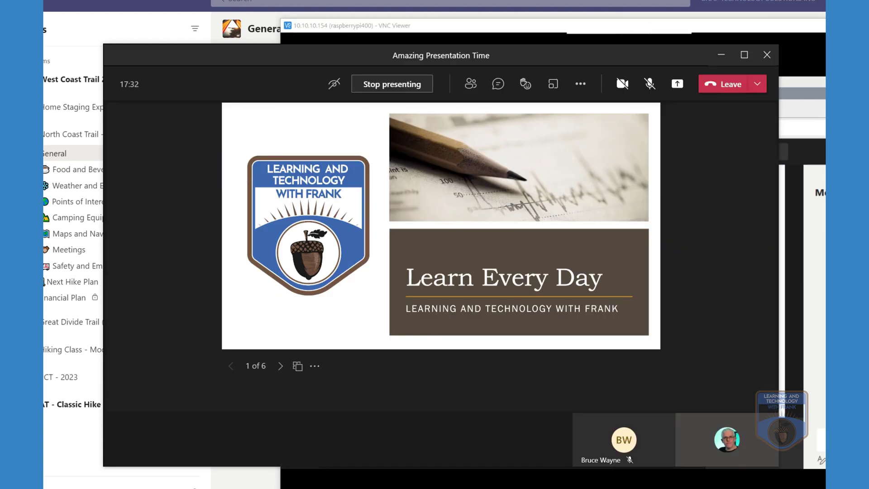
left_click(822, 68)
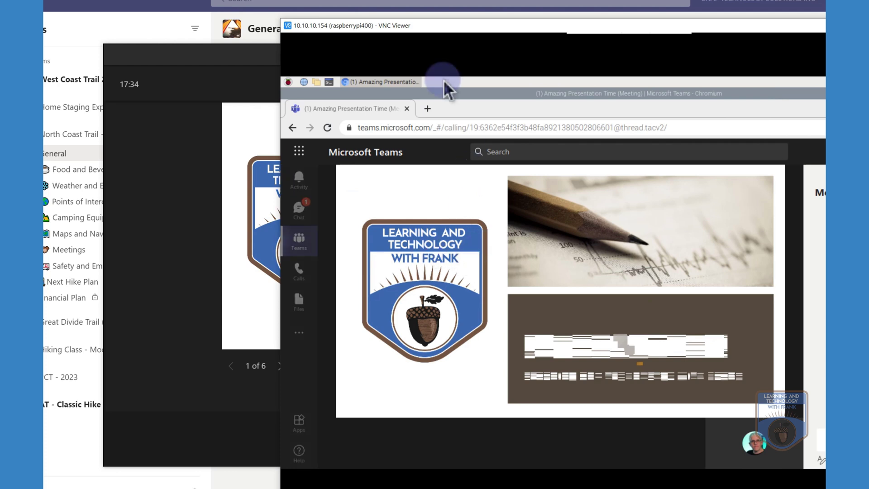
left_click_drag(418, 32, 864, 31)
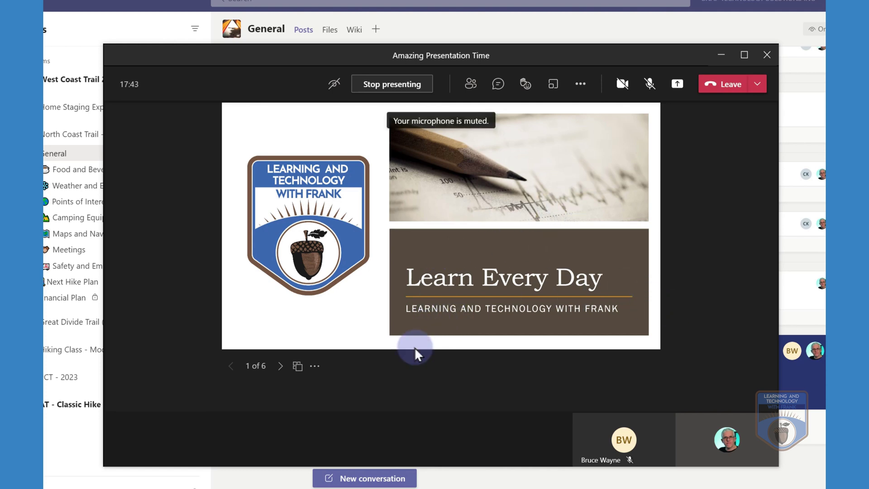
Show Presenter View with notes and slide thumbnails, and open the meeting chat beside it
left_click(316, 366)
left_click(360, 308)
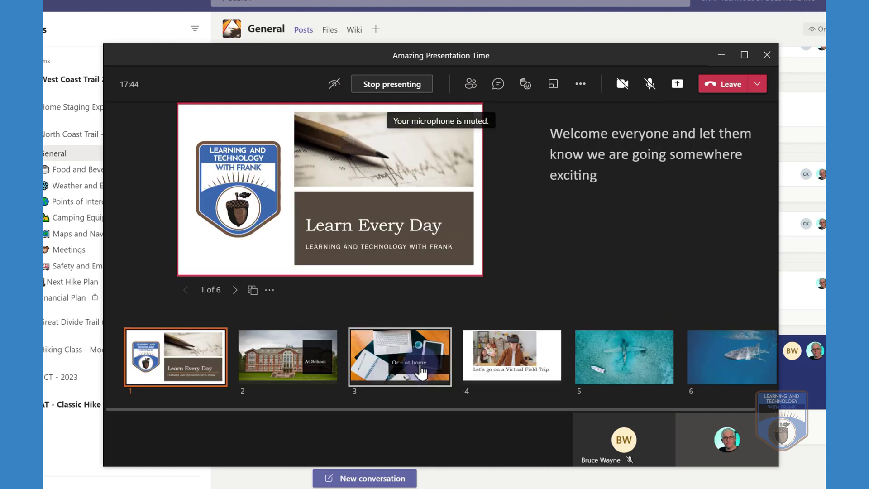
left_click(498, 84)
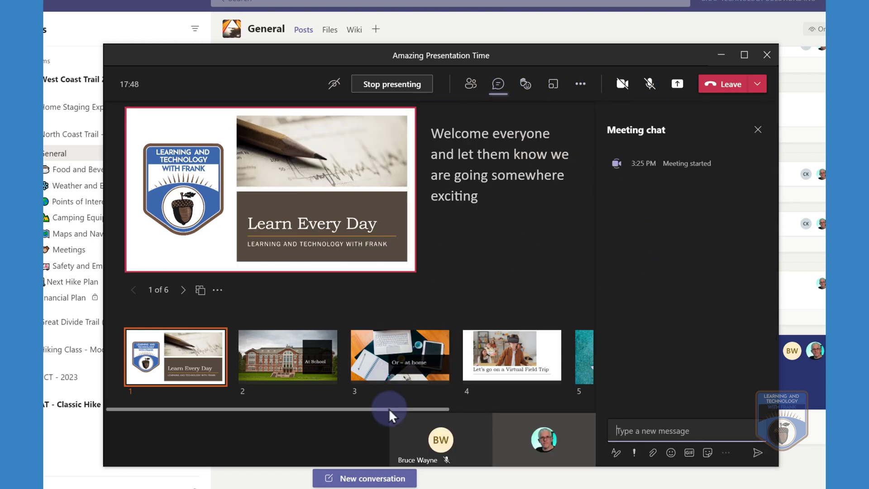
Browse the slide thumbnail strip and open the overview of all slides
scroll(434, 409, "right", 1)
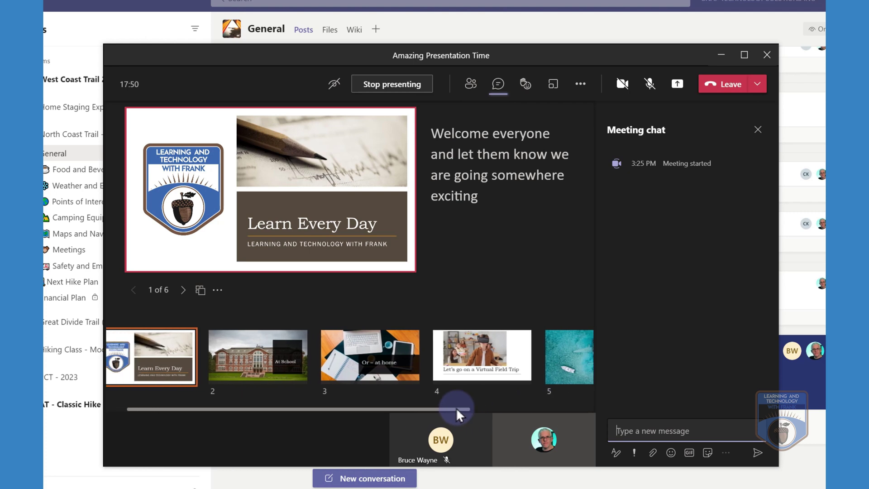
left_click(200, 290)
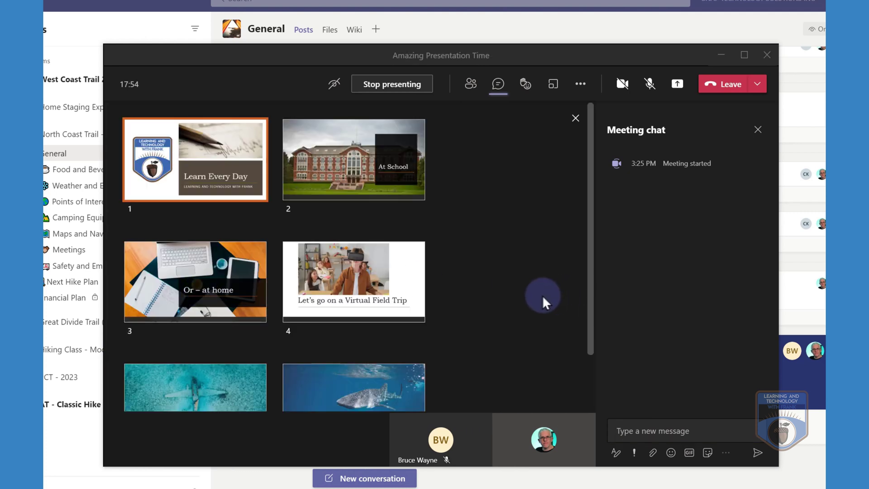